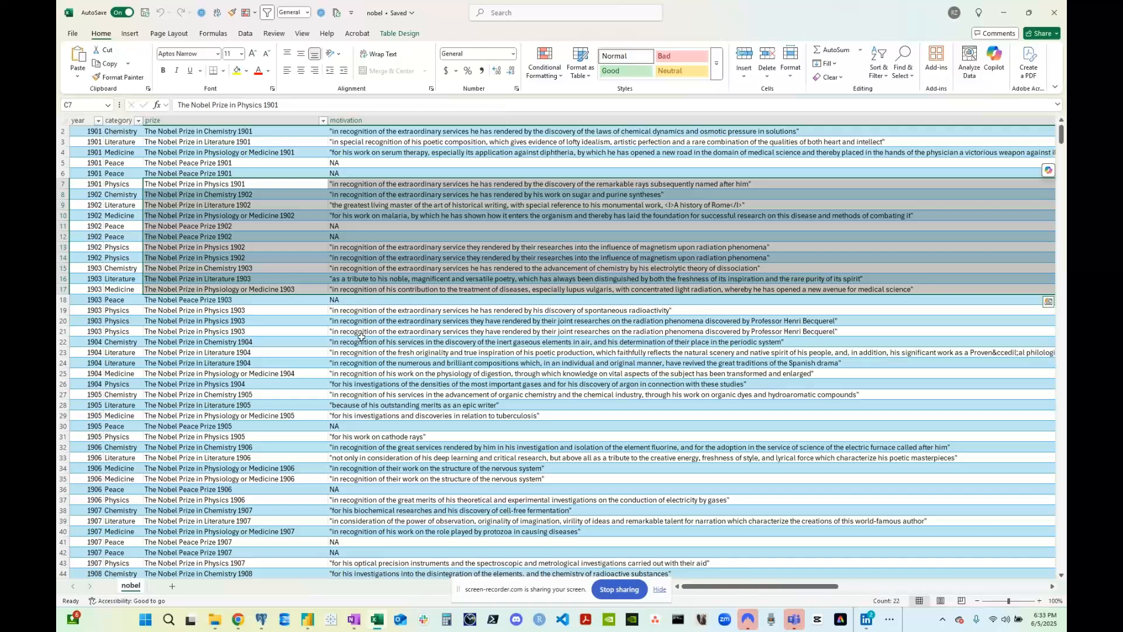
# Look over the category, prize and motivation columns of the Nobel Prize records
pyautogui.click(357, 342)
pyautogui.scroll(1, 350, 333)
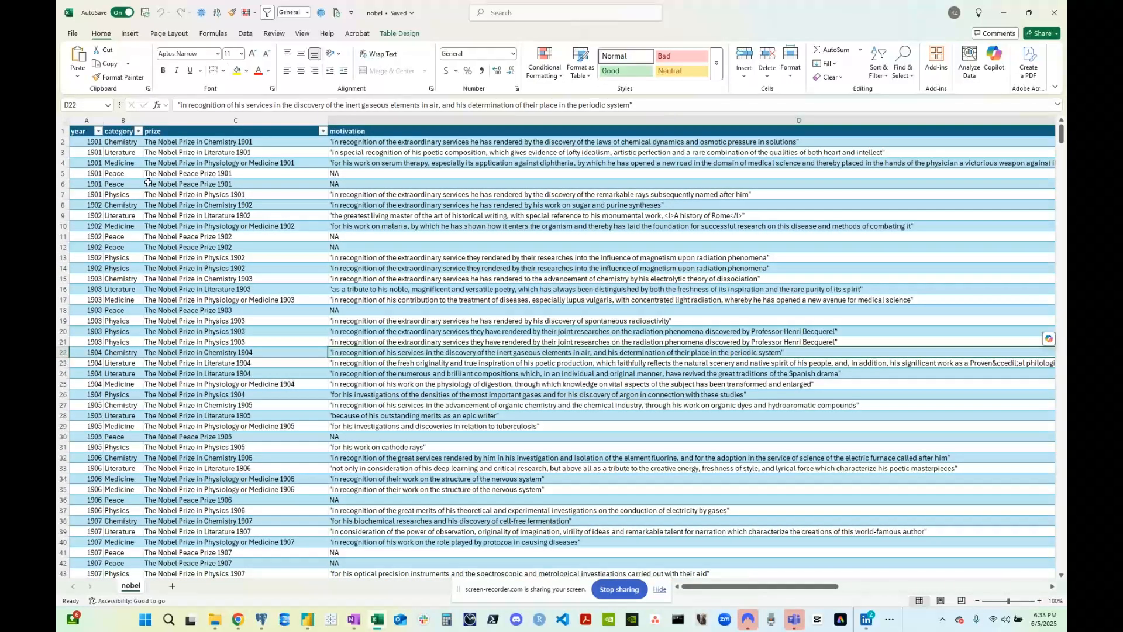
pyautogui.moveTo(162, 195); pyautogui.dragTo(179, 296)
pyautogui.click(337, 414)
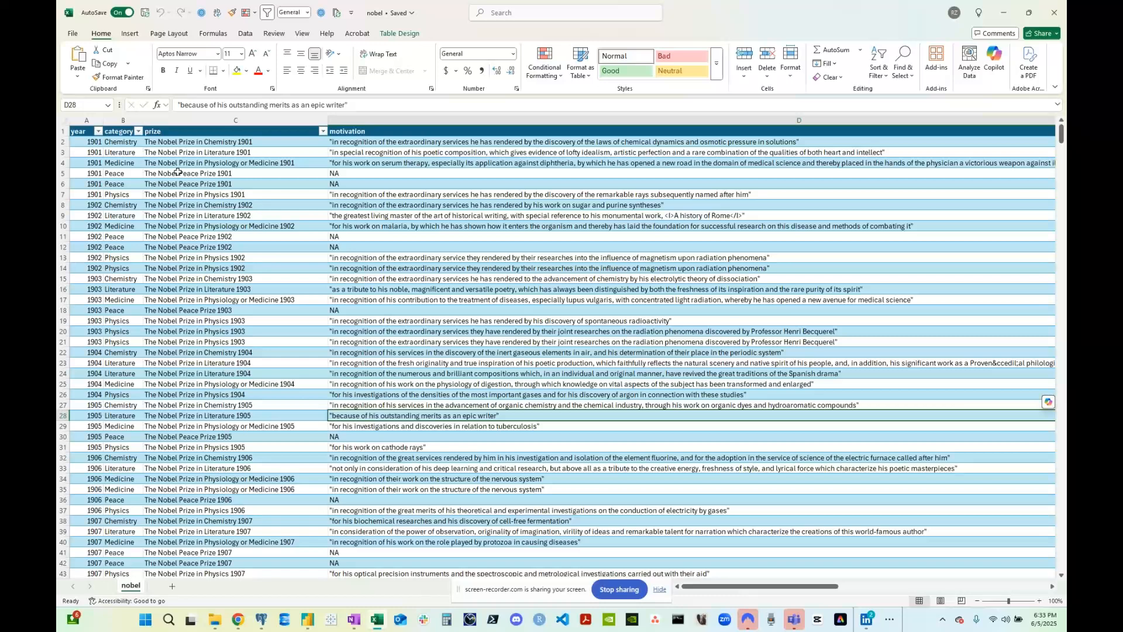
pyautogui.moveTo(120, 142); pyautogui.dragTo(380, 354)
pyautogui.click(408, 382)
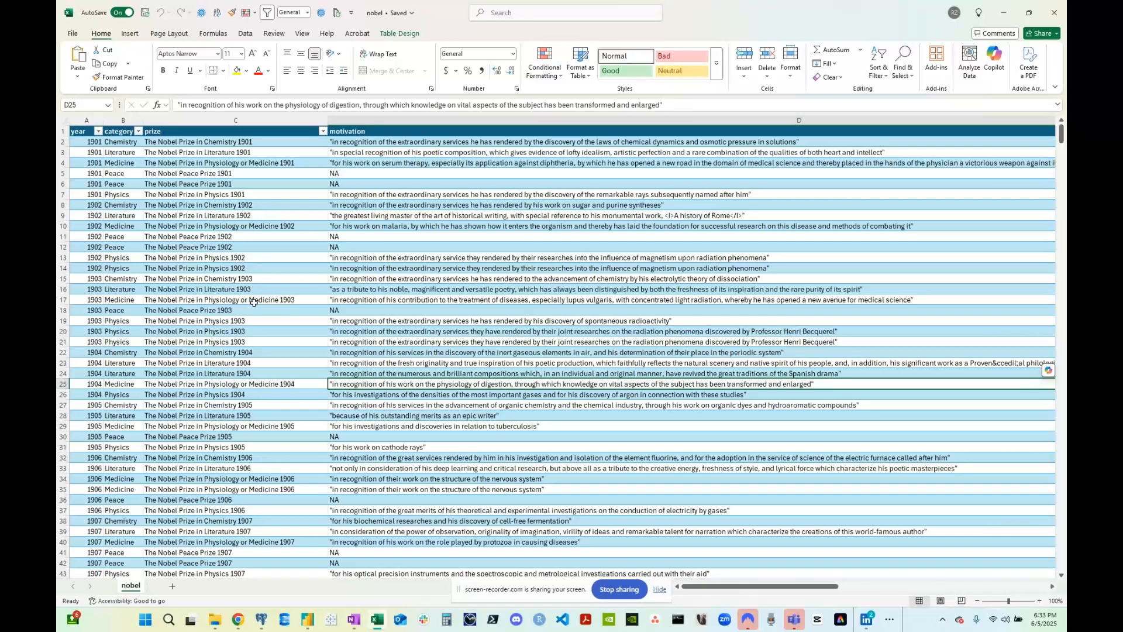
pyautogui.moveTo(234, 228); pyautogui.dragTo(234, 342)
pyautogui.click(232, 322)
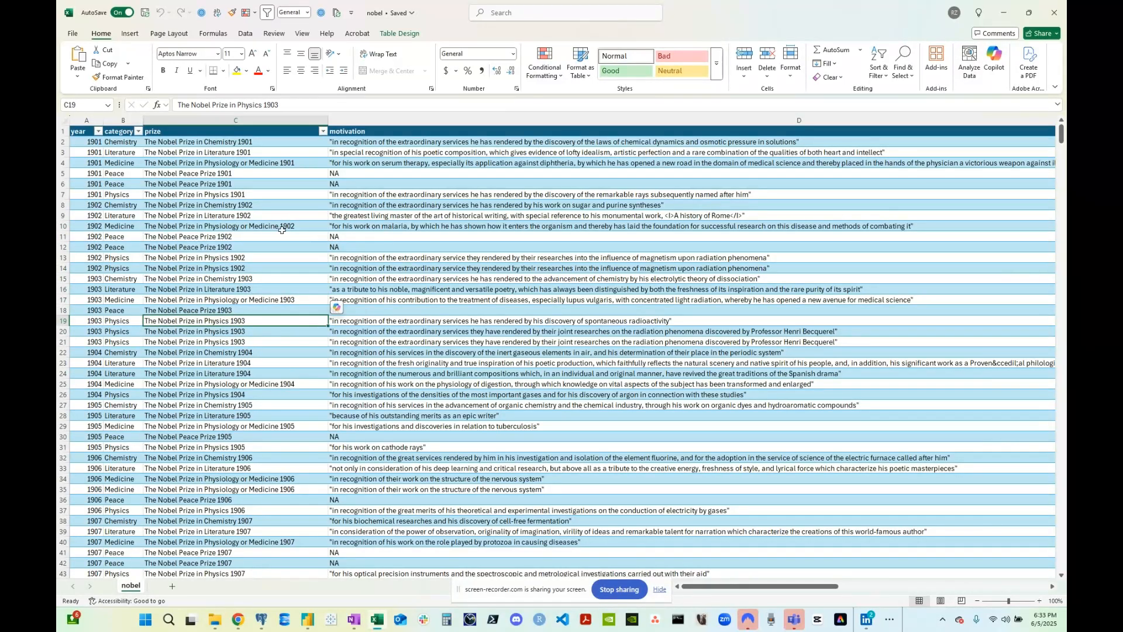
# Insert a PivotTable based on Table1 in a new worksheet
pyautogui.click(130, 33)
pyautogui.click(86, 76)
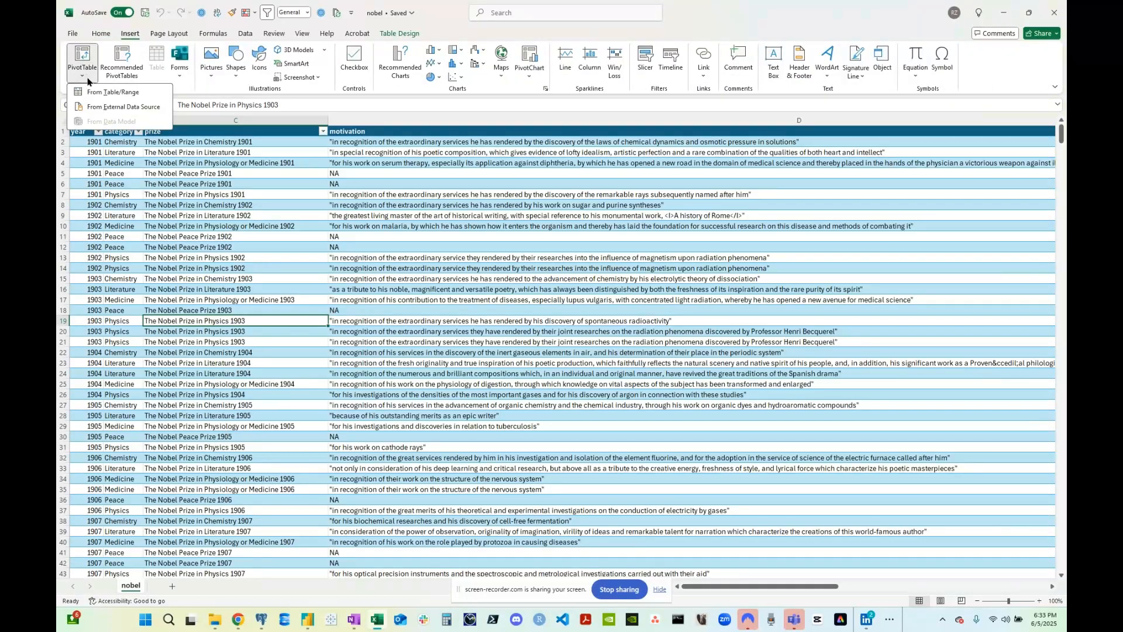
pyautogui.click(102, 92)
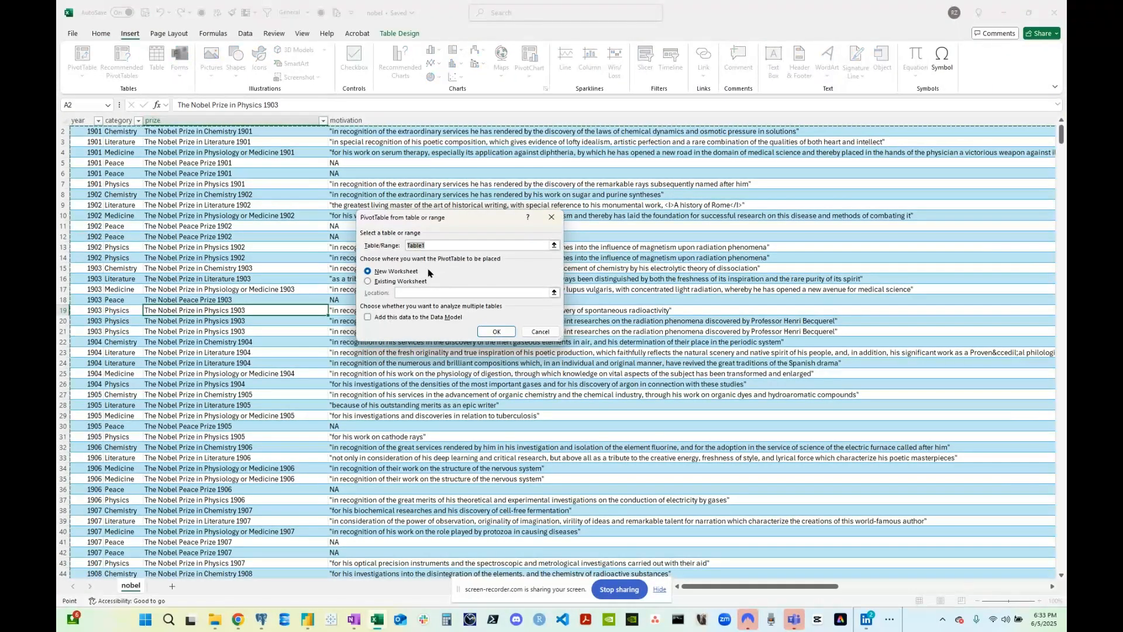
pyautogui.click(429, 245)
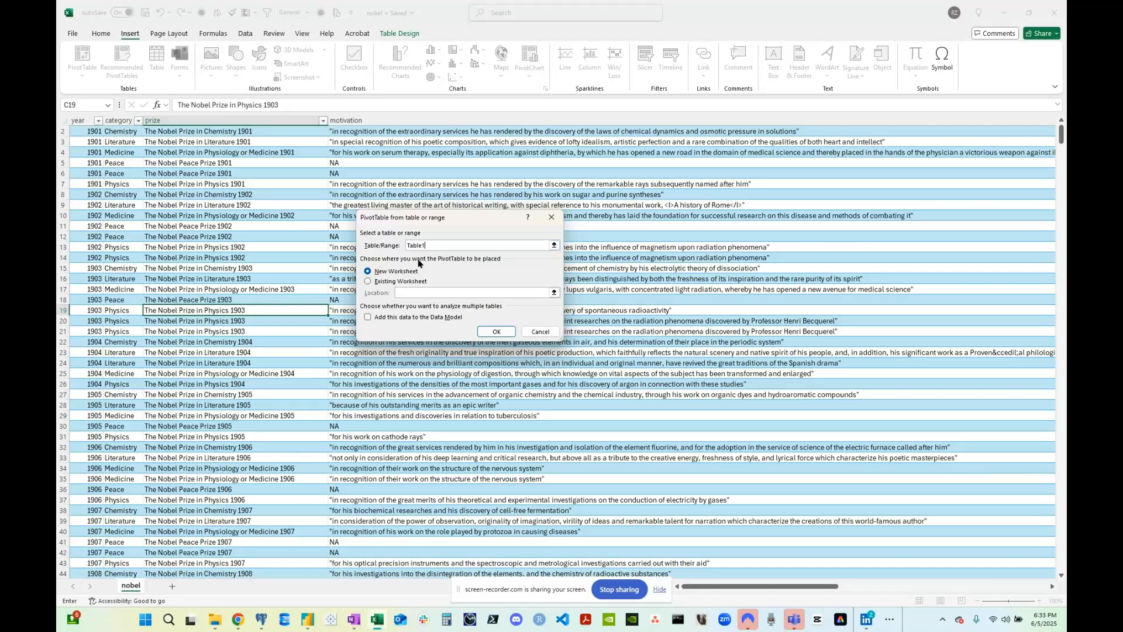
pyautogui.click(495, 332)
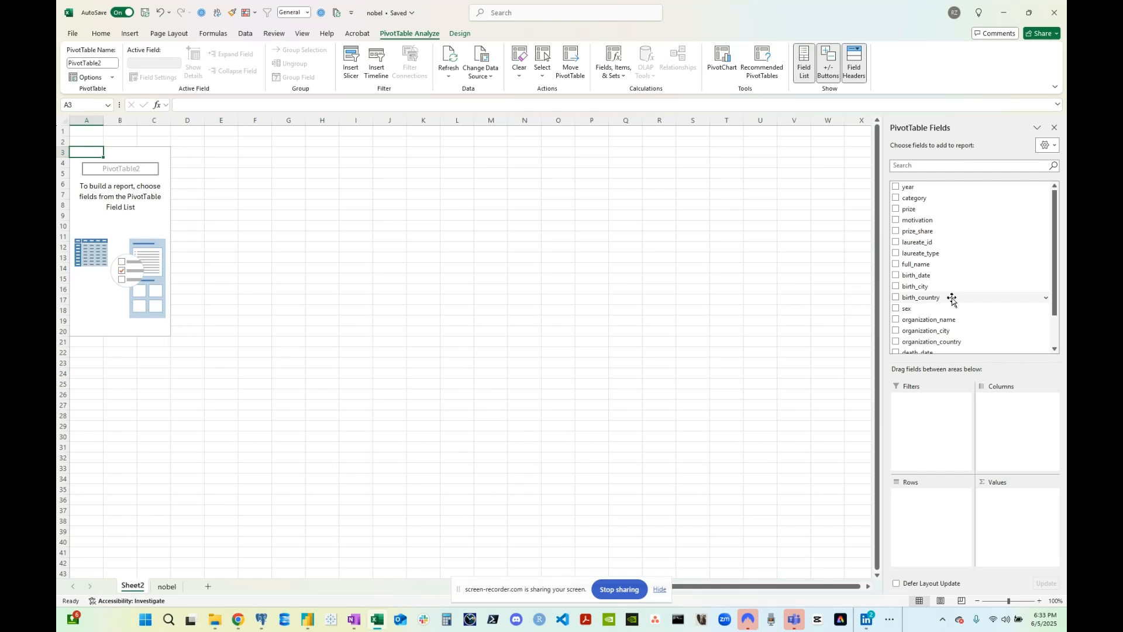
# Add birth_country to the PivotTable both as the row field and as a counted value
pyautogui.moveTo(953, 299); pyautogui.dragTo(943, 528)
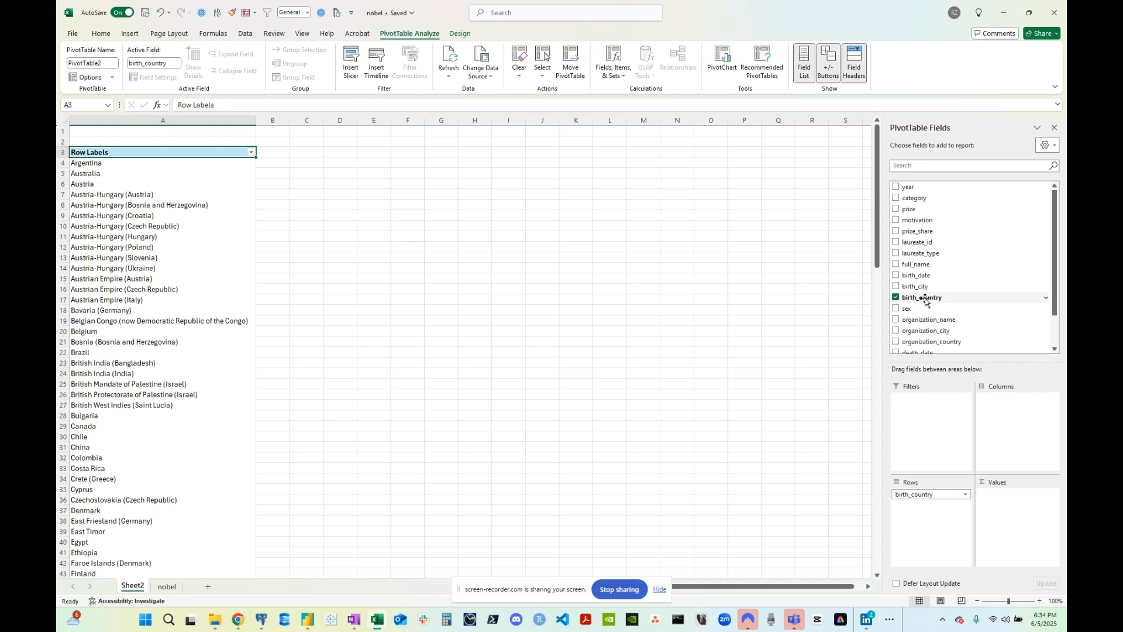
pyautogui.moveTo(930, 298); pyautogui.dragTo(1012, 510)
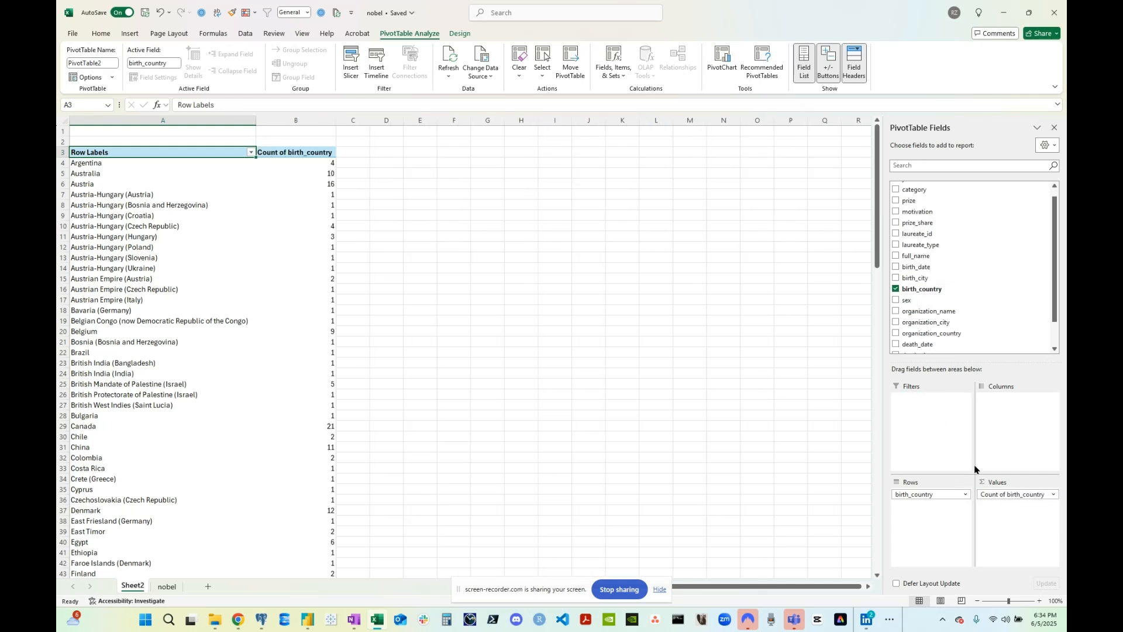
# Sort the PivotTable's birth countries in descending order by Count of birth_country
pyautogui.click(251, 154)
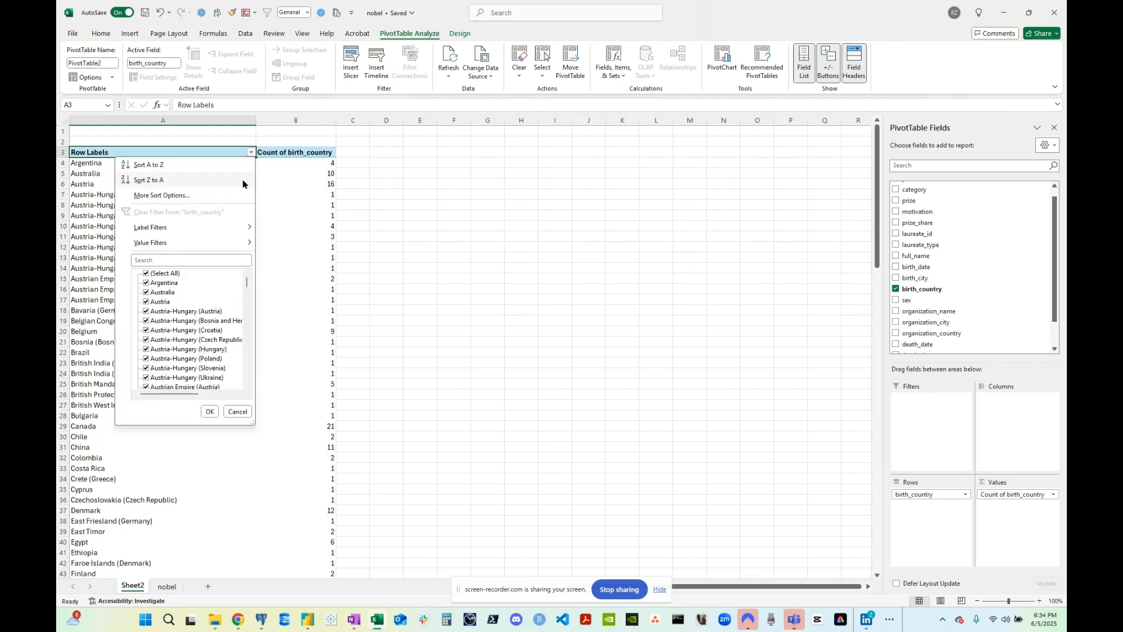
pyautogui.click(206, 197)
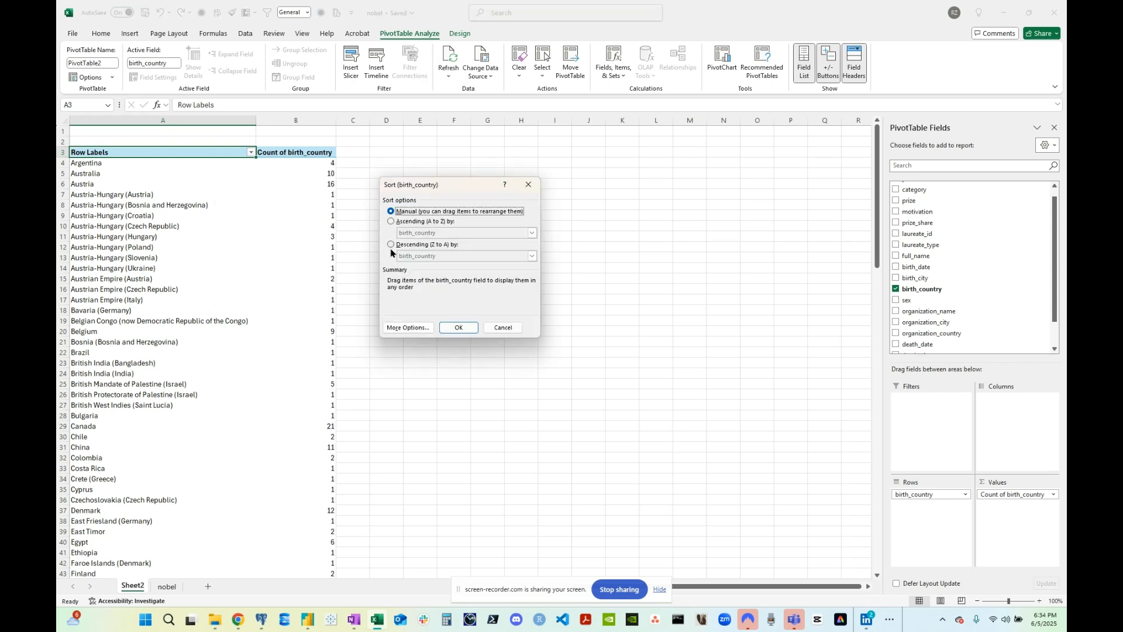
pyautogui.click(392, 245)
pyautogui.click(440, 257)
pyautogui.click(447, 279)
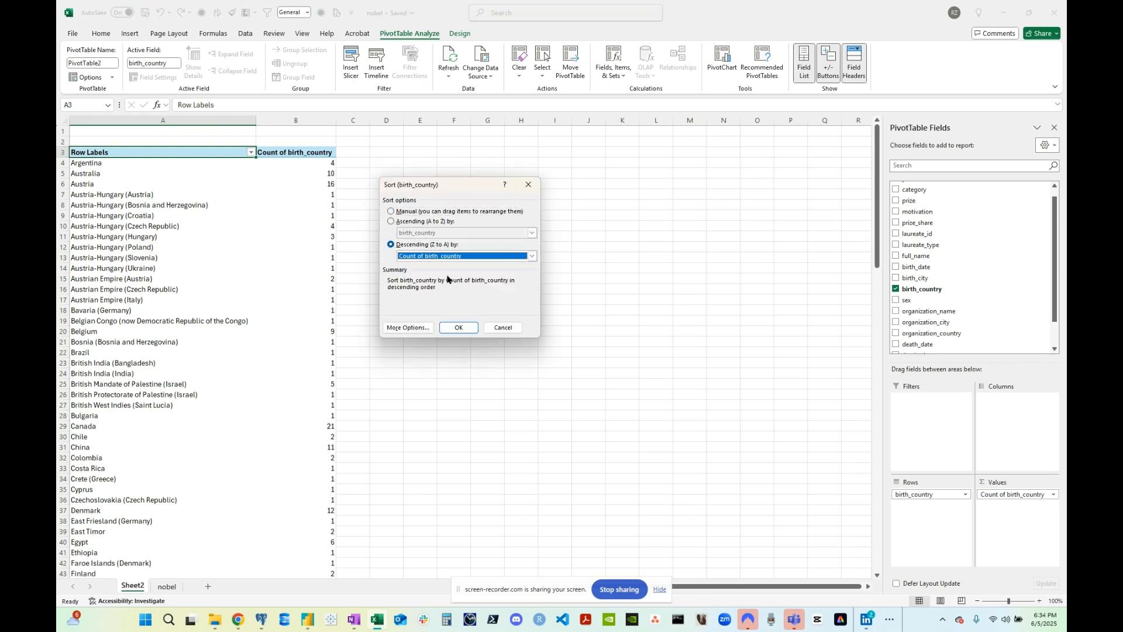
pyautogui.click(459, 329)
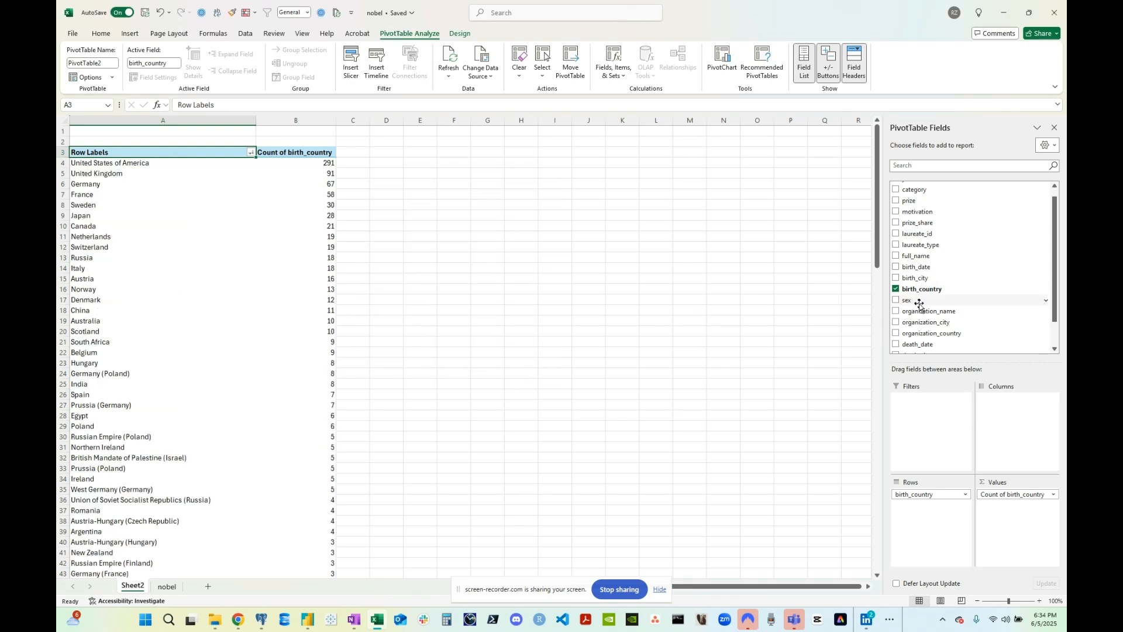
# Split the PivotTable's birth country counts into columns by sex
pyautogui.moveTo(919, 300); pyautogui.dragTo(1003, 425)
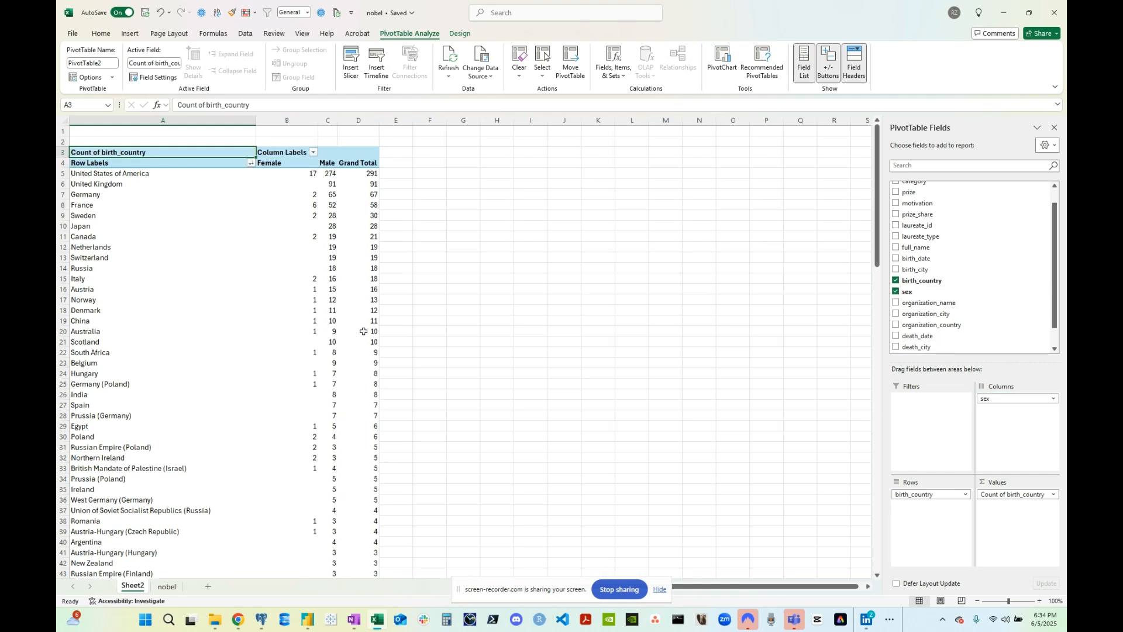
pyautogui.click(172, 195)
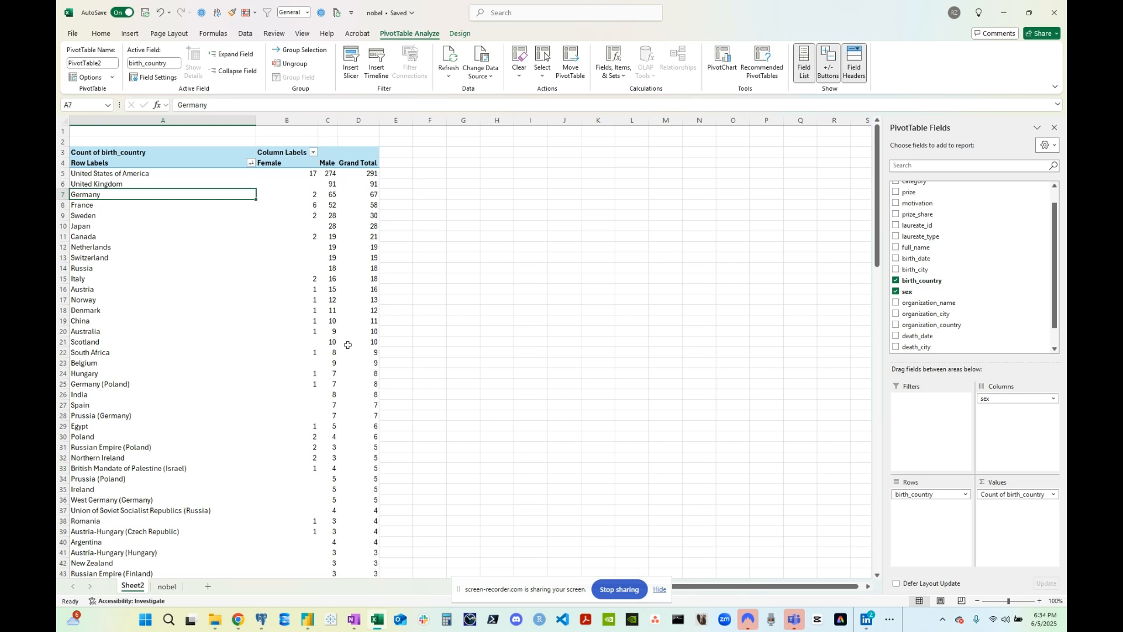
# Switch to Power BI Desktop and go from the table data to the blank report page
pyautogui.moveTo(301, 259)
pyautogui.click(310, 625)
pyautogui.click(263, 305)
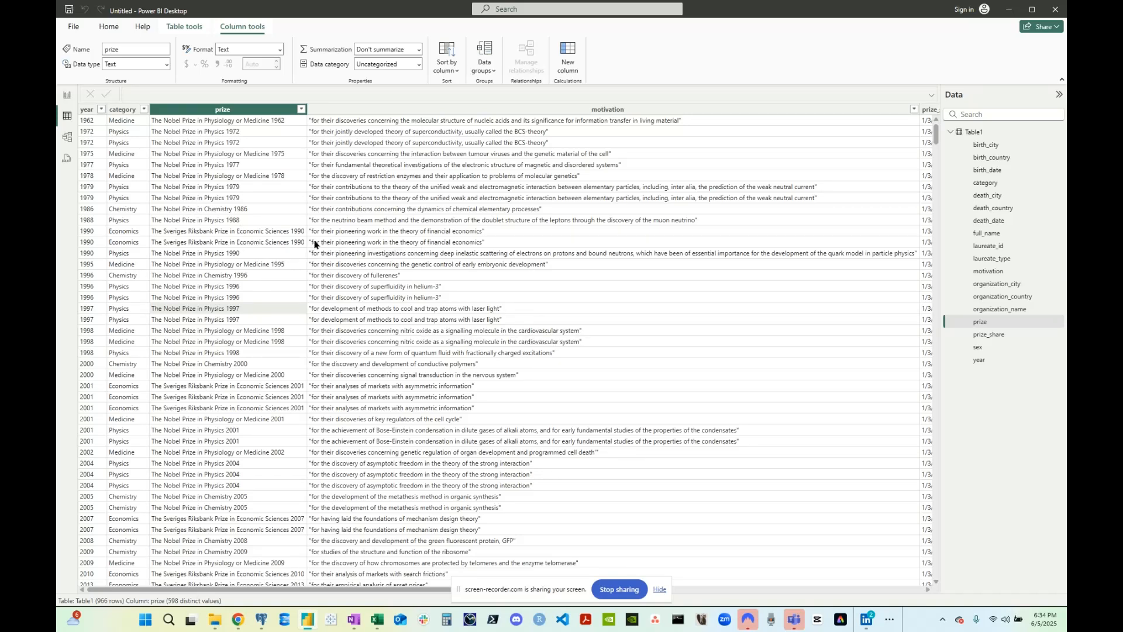
pyautogui.click(68, 97)
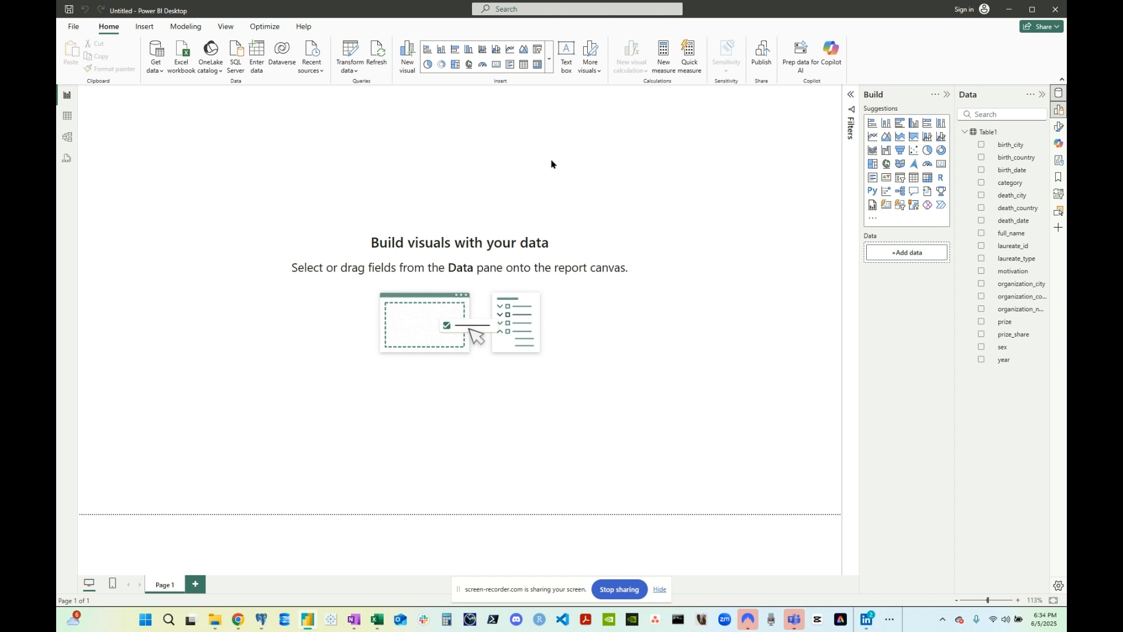
# Add a matrix visual to the report page, move it toward the middle and enlarge it
pyautogui.click(924, 179)
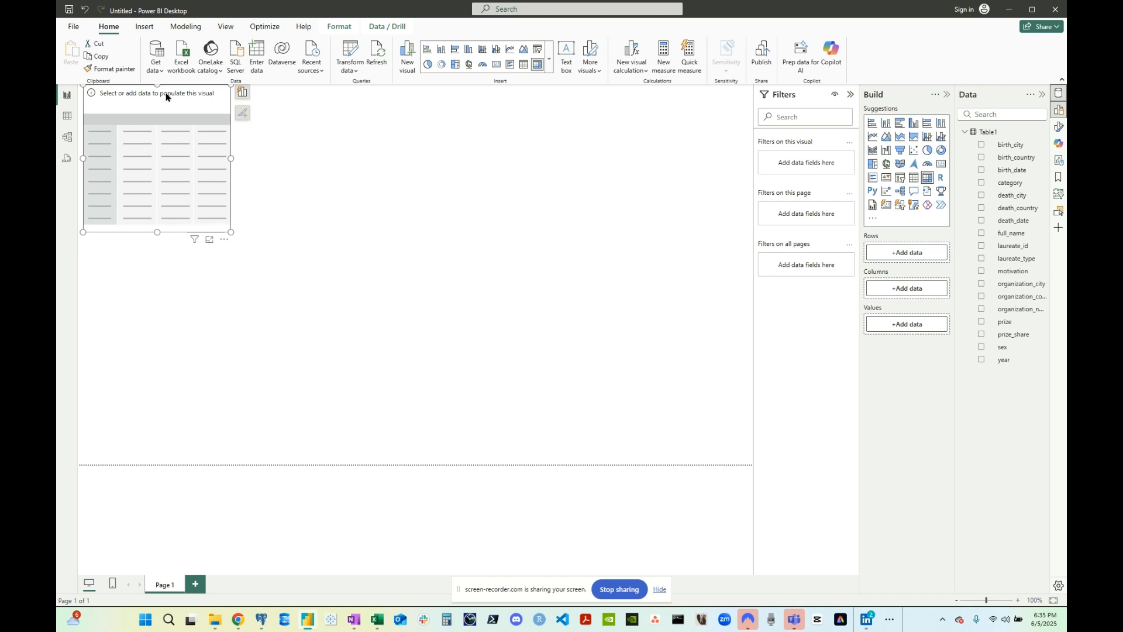
pyautogui.moveTo(166, 98); pyautogui.dragTo(342, 151)
pyautogui.moveTo(406, 287); pyautogui.dragTo(579, 396)
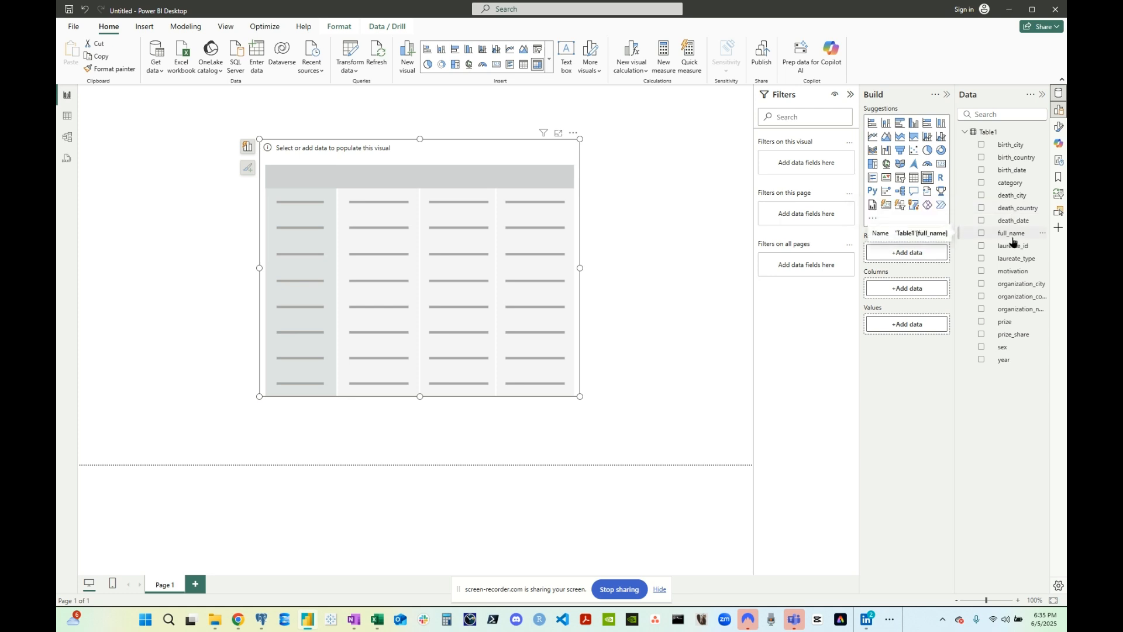
# Assign birth_country to both the rows and the values of the matrix, and widen the visual
pyautogui.moveTo(1019, 159); pyautogui.dragTo(910, 255)
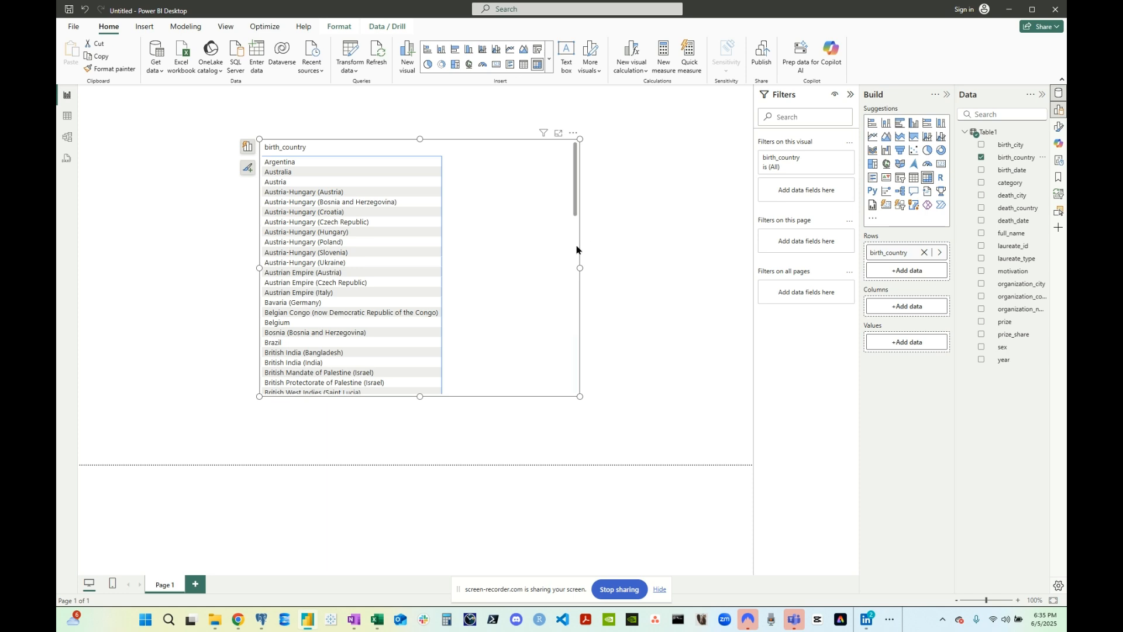
pyautogui.moveTo(579, 267); pyautogui.dragTo(673, 267)
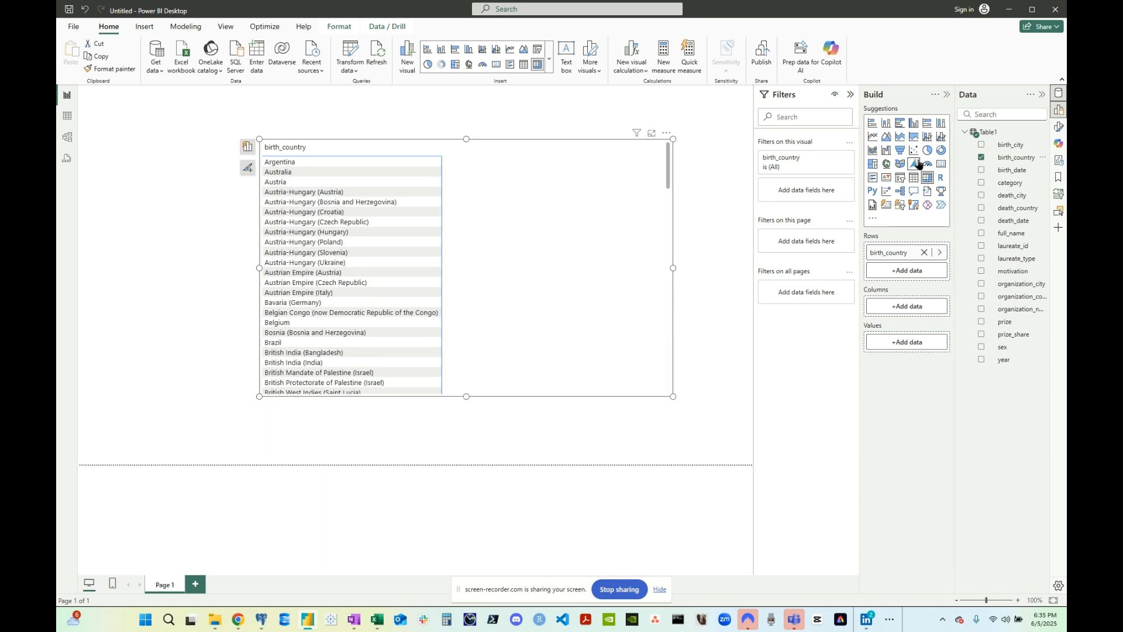
pyautogui.moveTo(1028, 158); pyautogui.dragTo(930, 346)
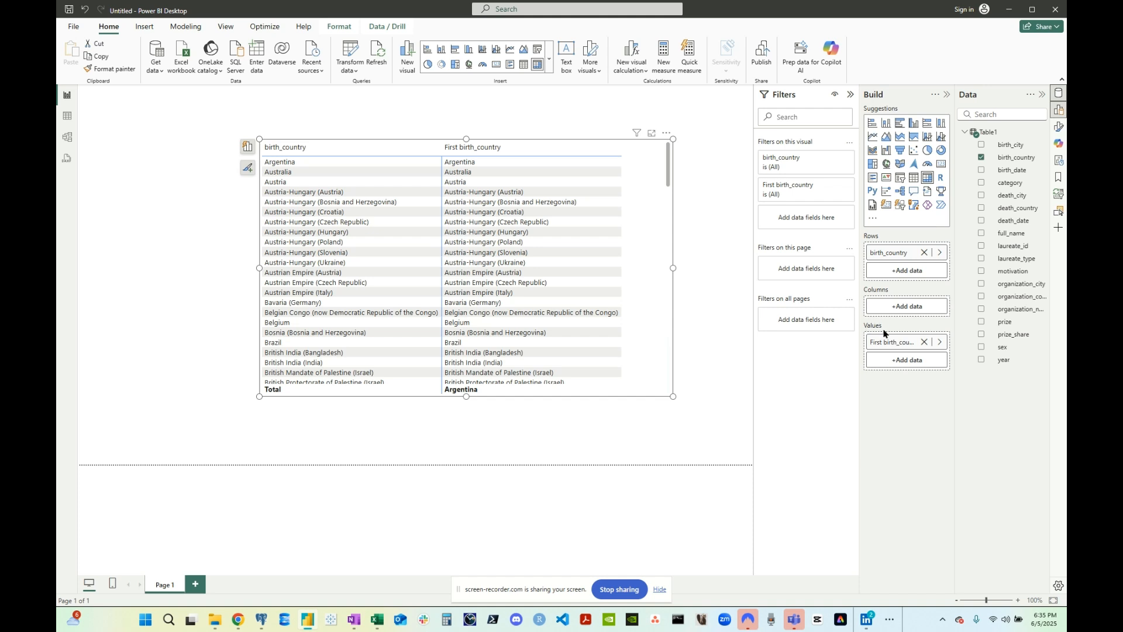
# Set the summarization of the matrix's birth_country values to Count
pyautogui.click(940, 342)
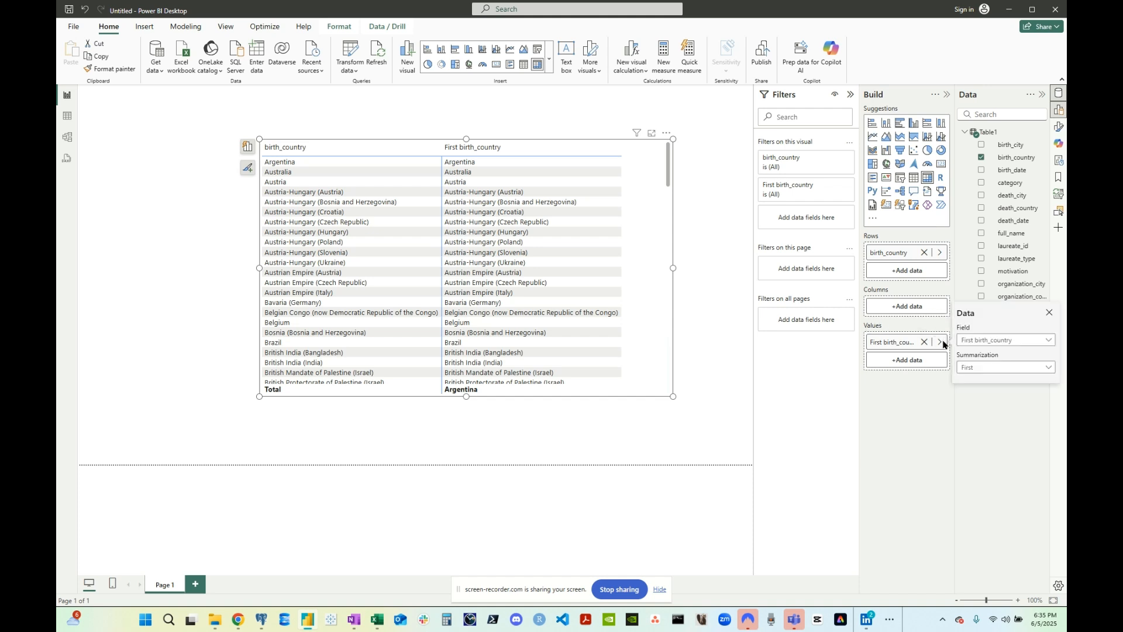
pyautogui.click(974, 368)
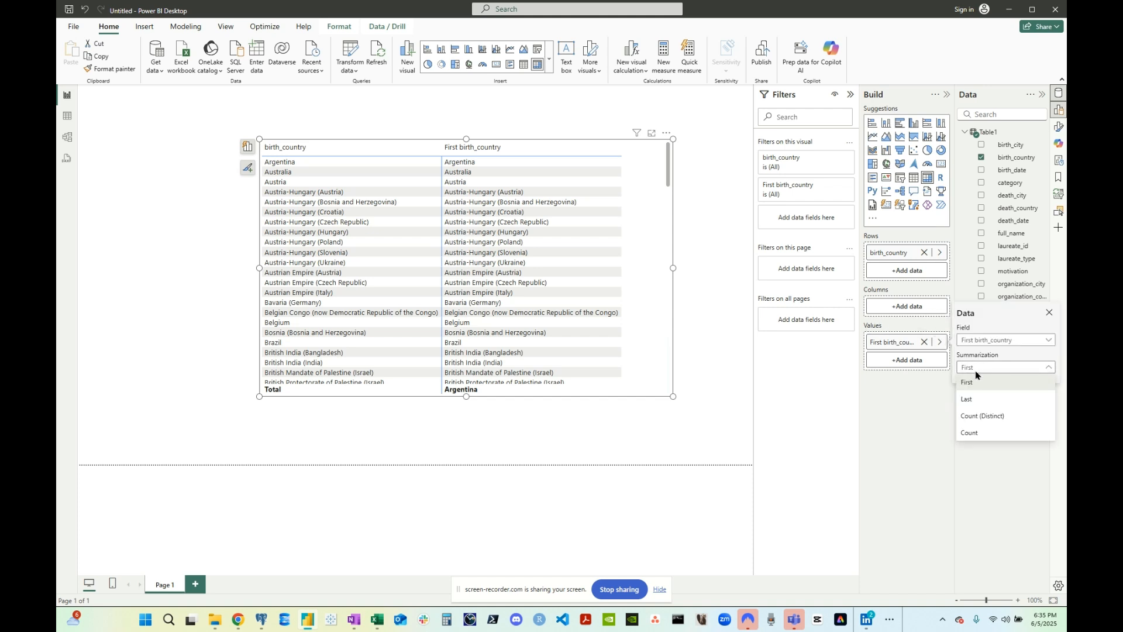
pyautogui.click(989, 433)
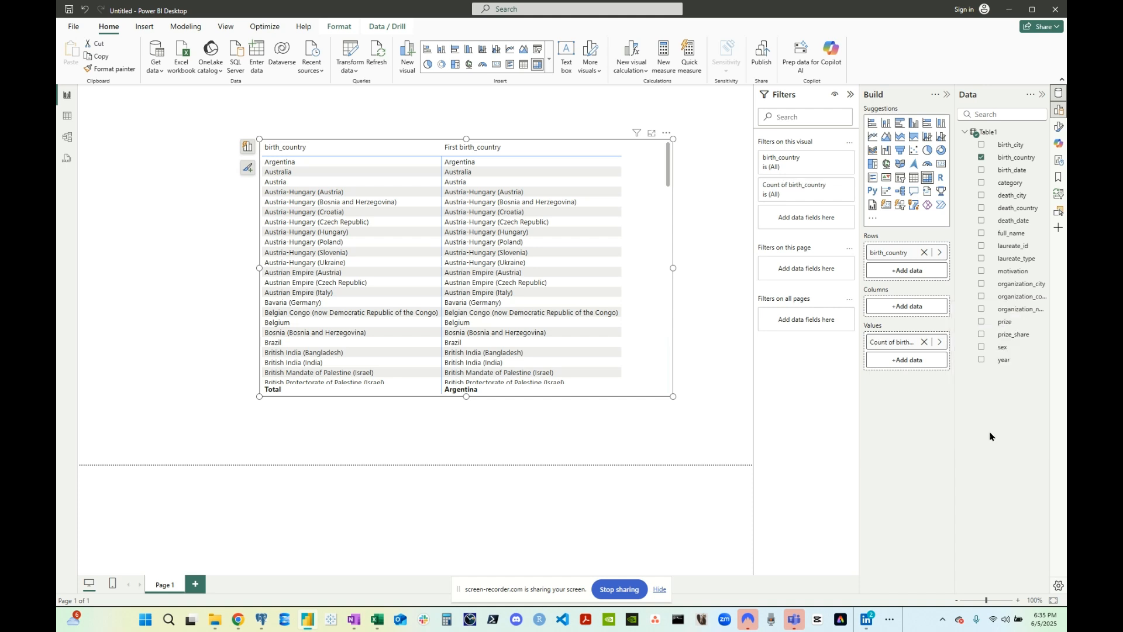
# Try Count (Distinct) as the summarization of the birth_country values, and set it back to Count
pyautogui.click(941, 342)
pyautogui.click(974, 367)
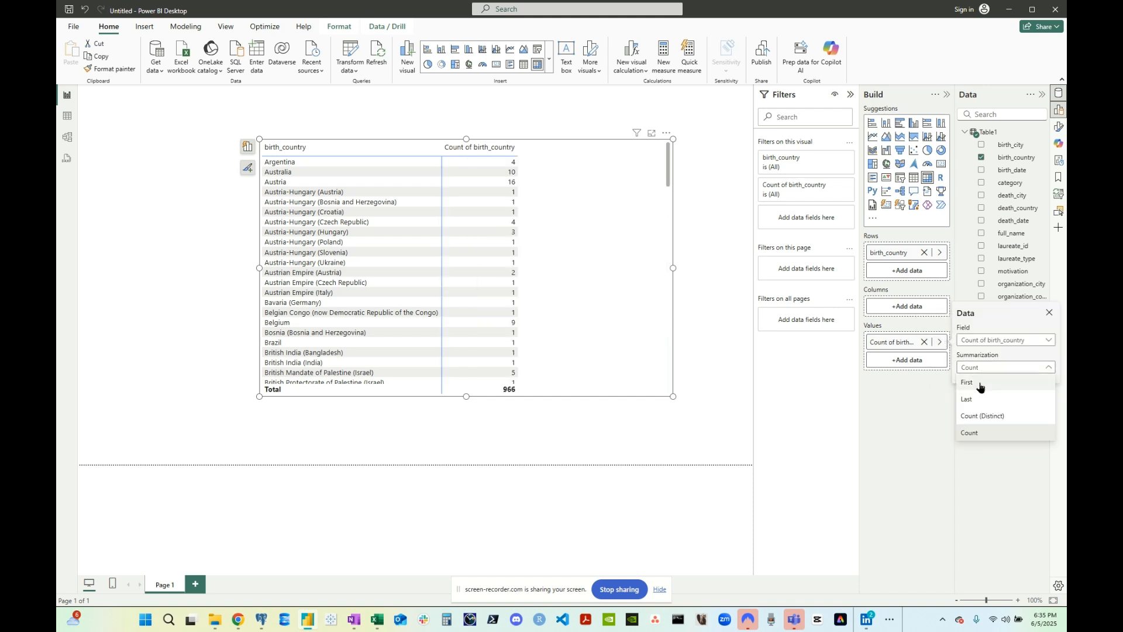
pyautogui.click(974, 417)
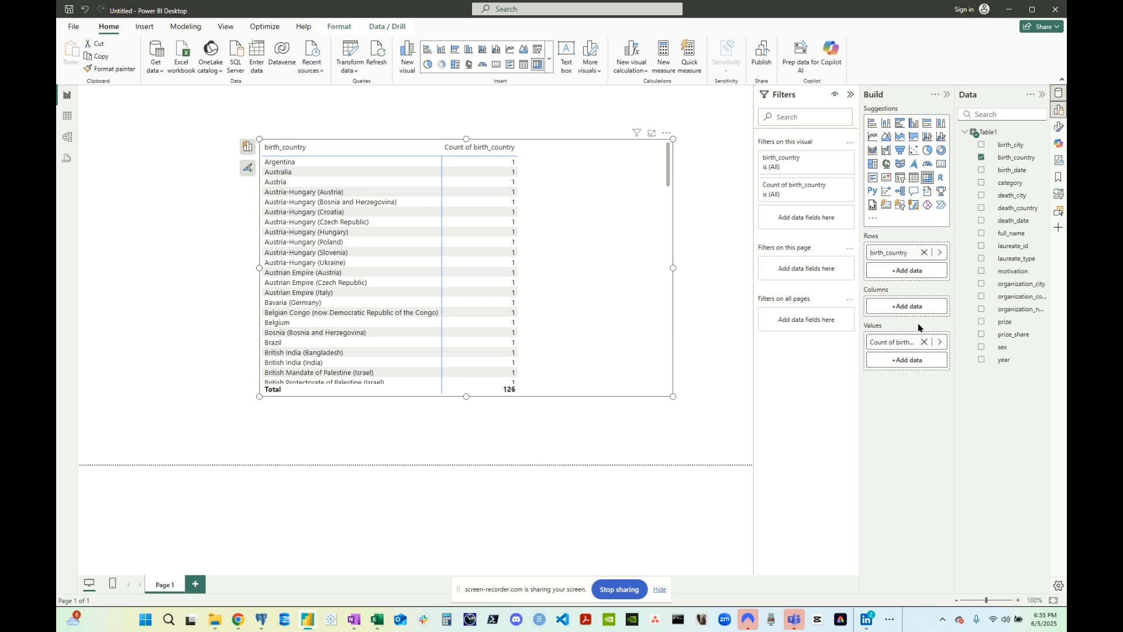
pyautogui.click(941, 342)
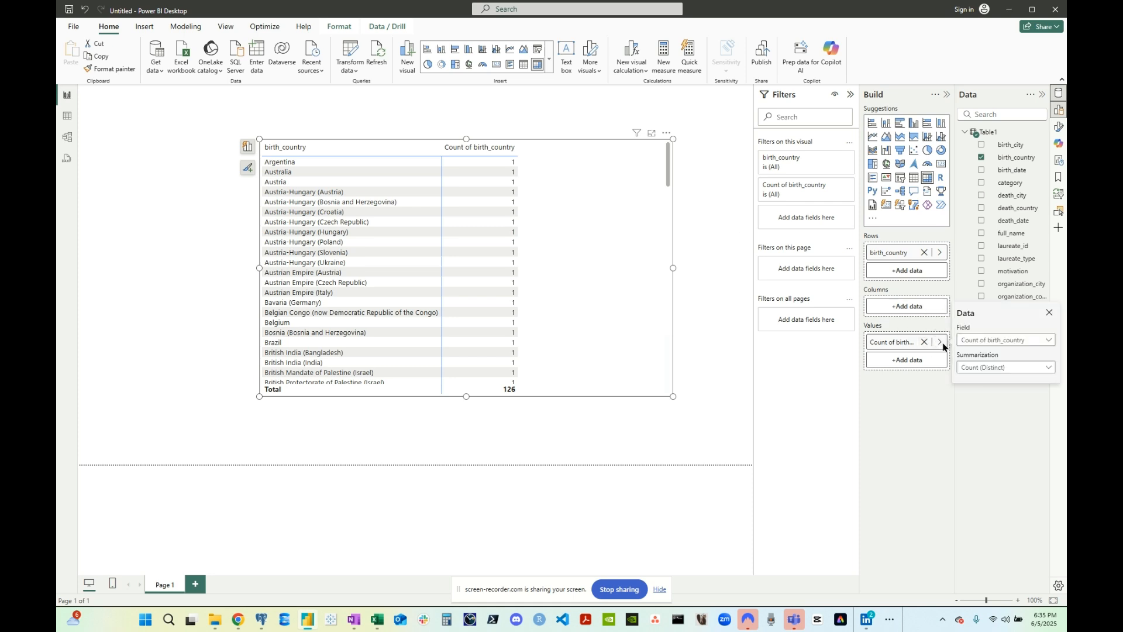
pyautogui.click(988, 367)
pyautogui.click(987, 434)
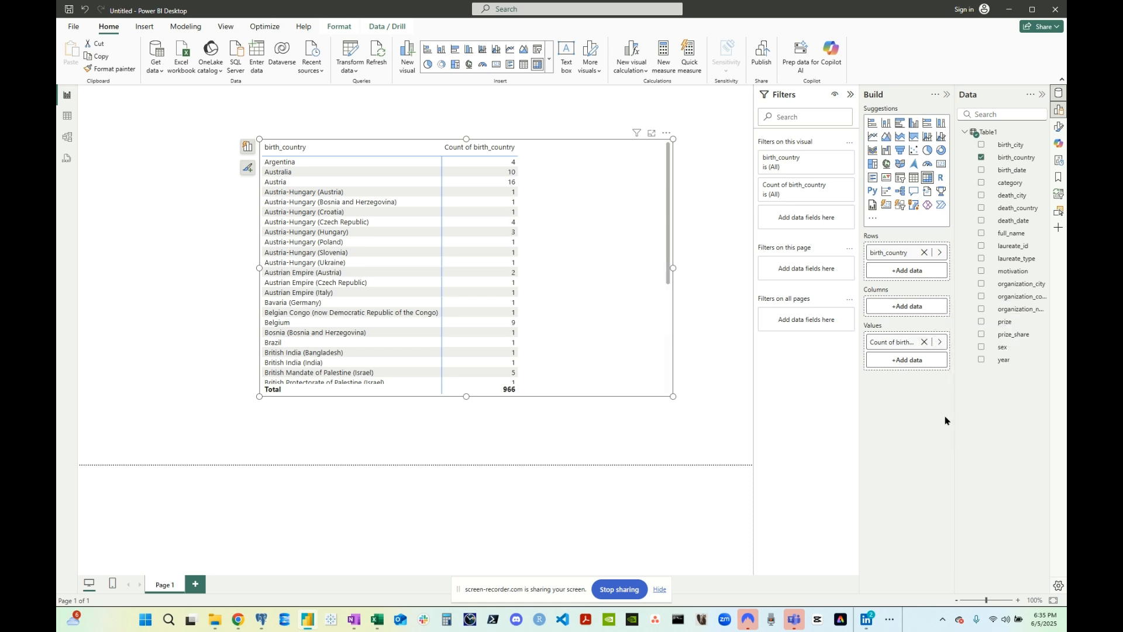
# Extend the matrix toward the page's left edge and sort it by Count of birth_country
pyautogui.moveTo(260, 269); pyautogui.dragTo(171, 275)
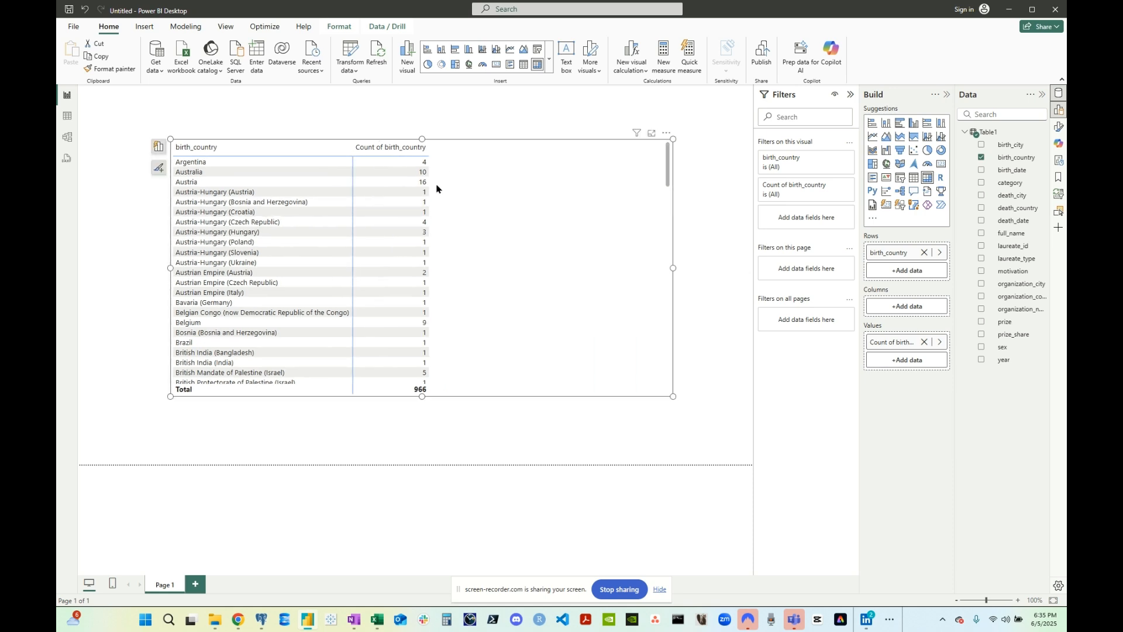
pyautogui.click(667, 134)
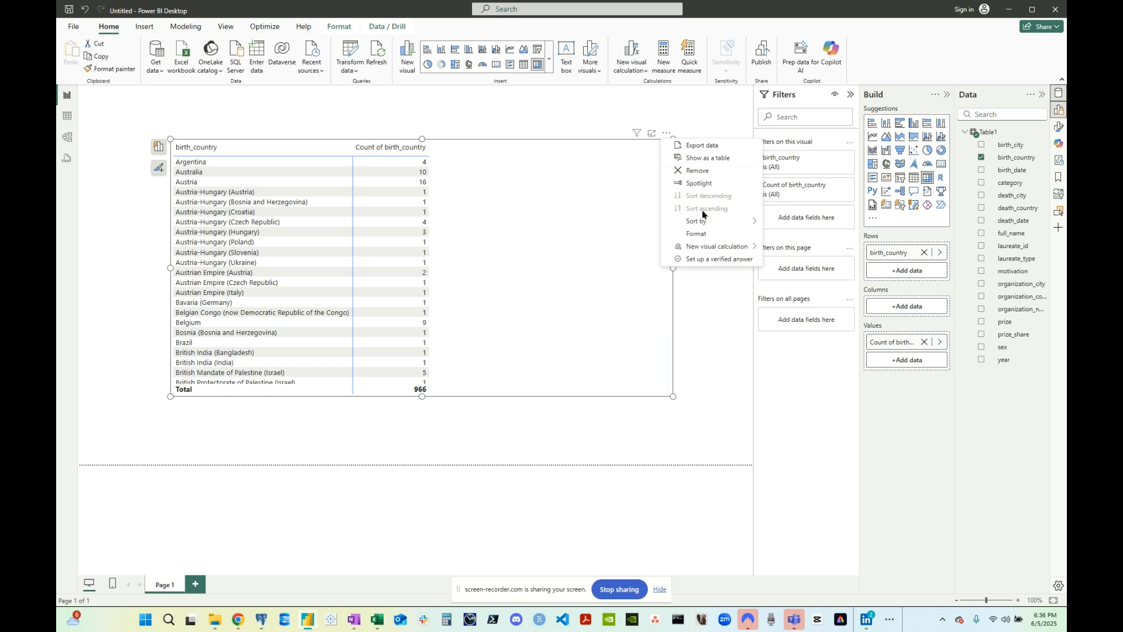
pyautogui.moveTo(705, 222)
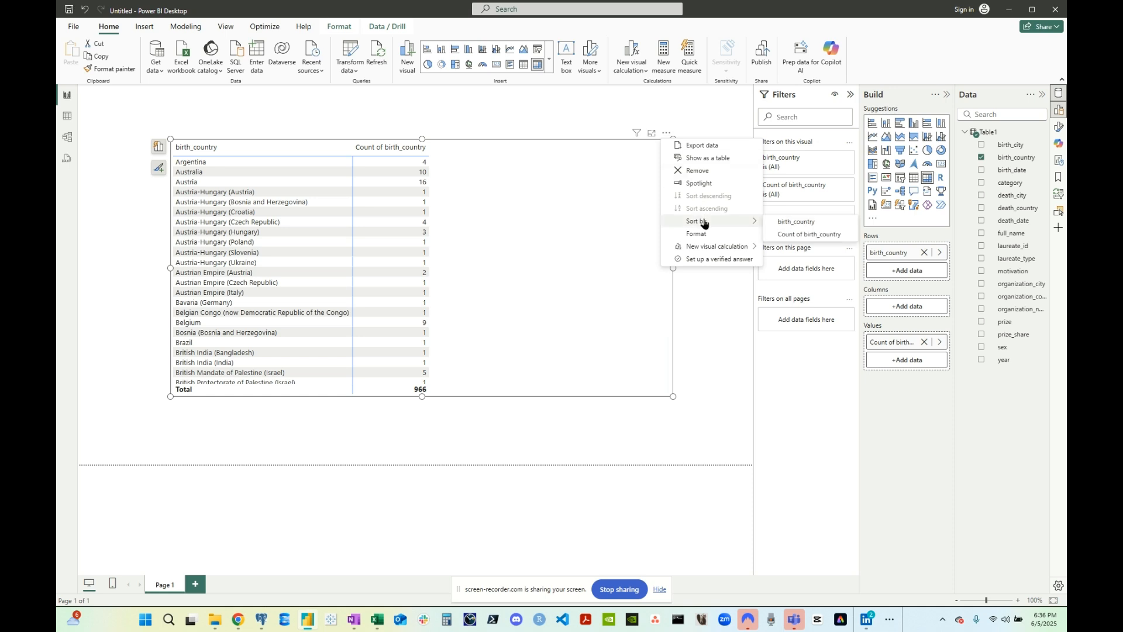
pyautogui.click(805, 234)
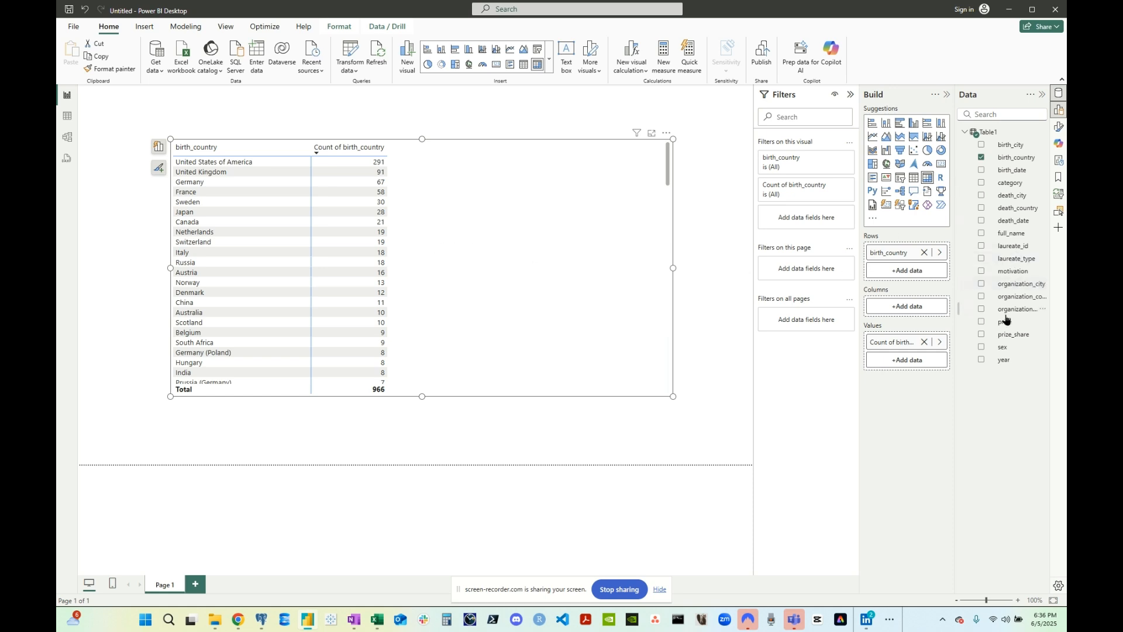
# Add sex as the column field of the matrix
pyautogui.moveTo(1002, 350); pyautogui.dragTo(910, 312)
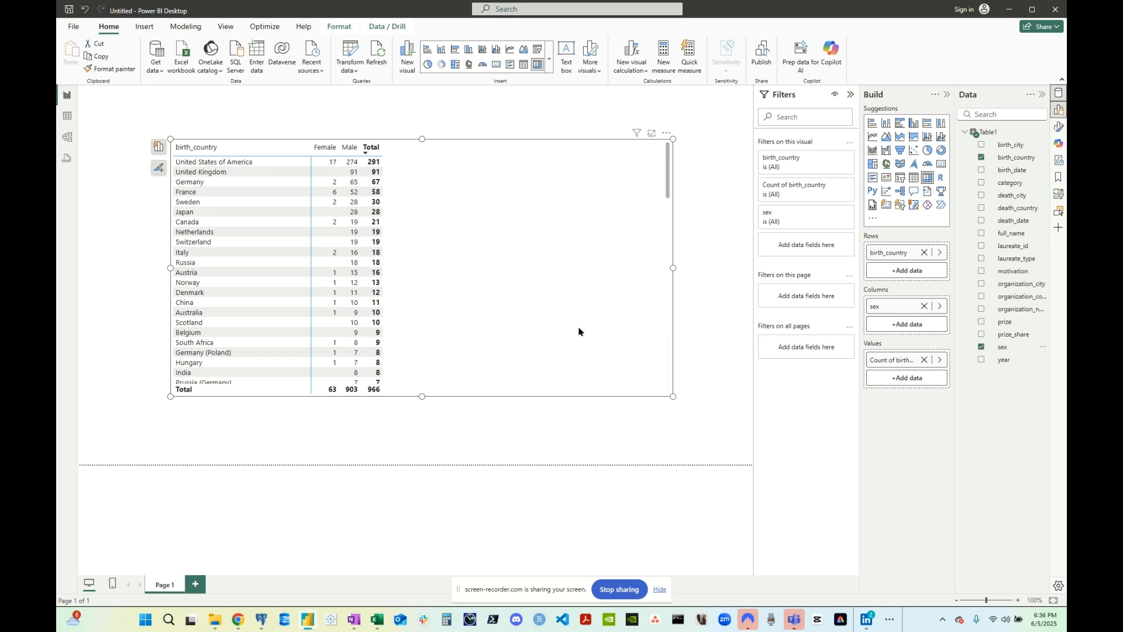
# Narrow the matrix close to its Total column and set its layout to Tabular
pyautogui.moveTo(673, 268); pyautogui.dragTo(416, 269)
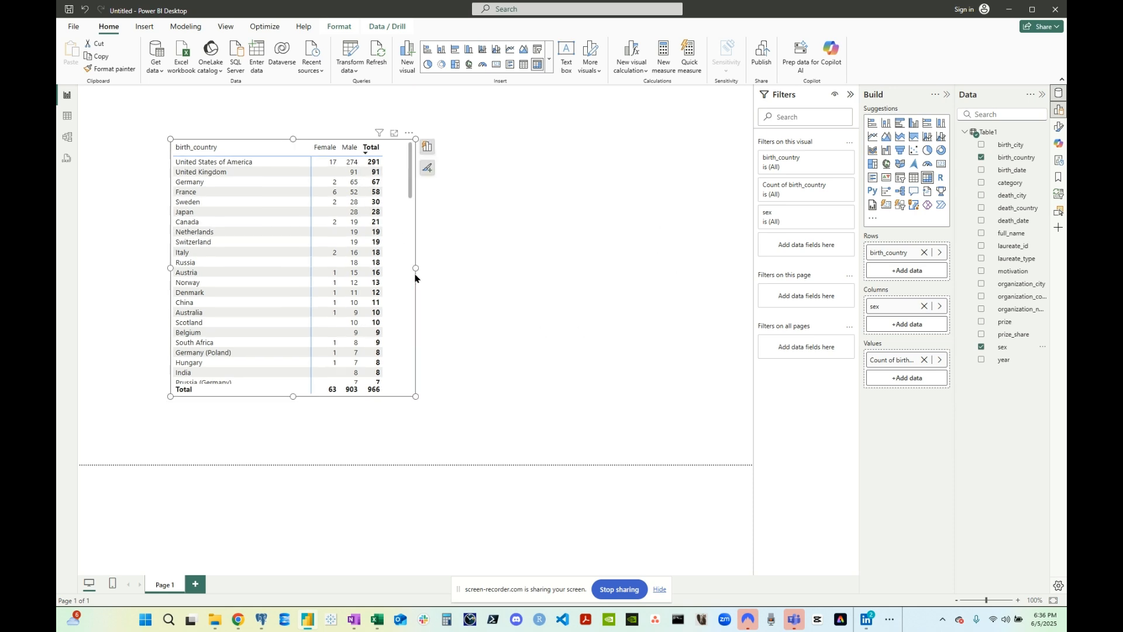
pyautogui.click(1059, 126)
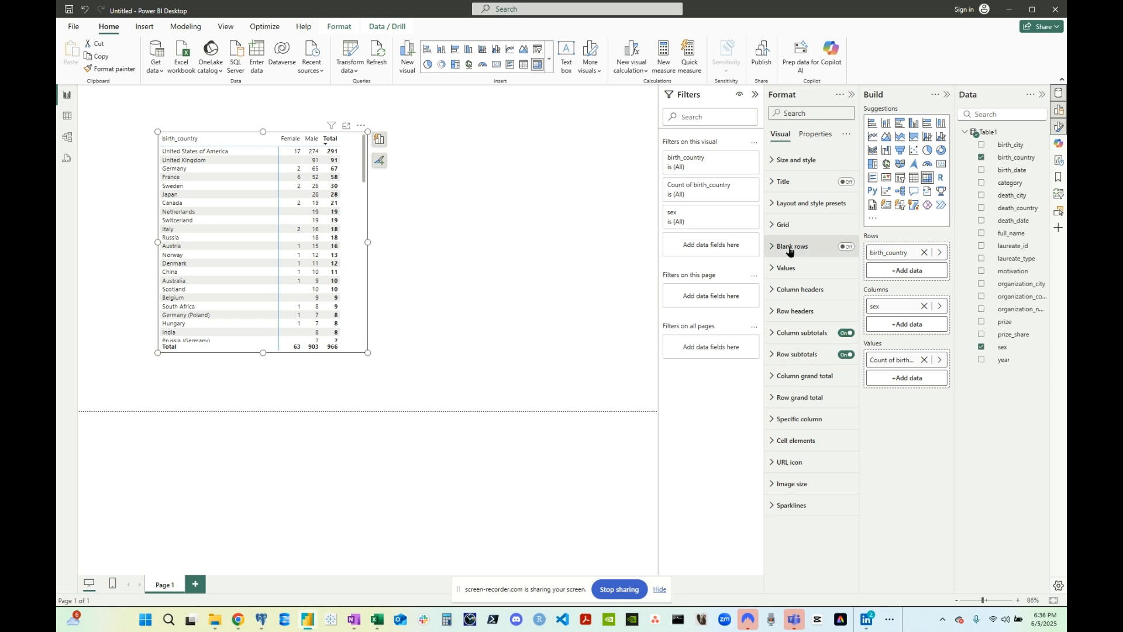
pyautogui.click(773, 210)
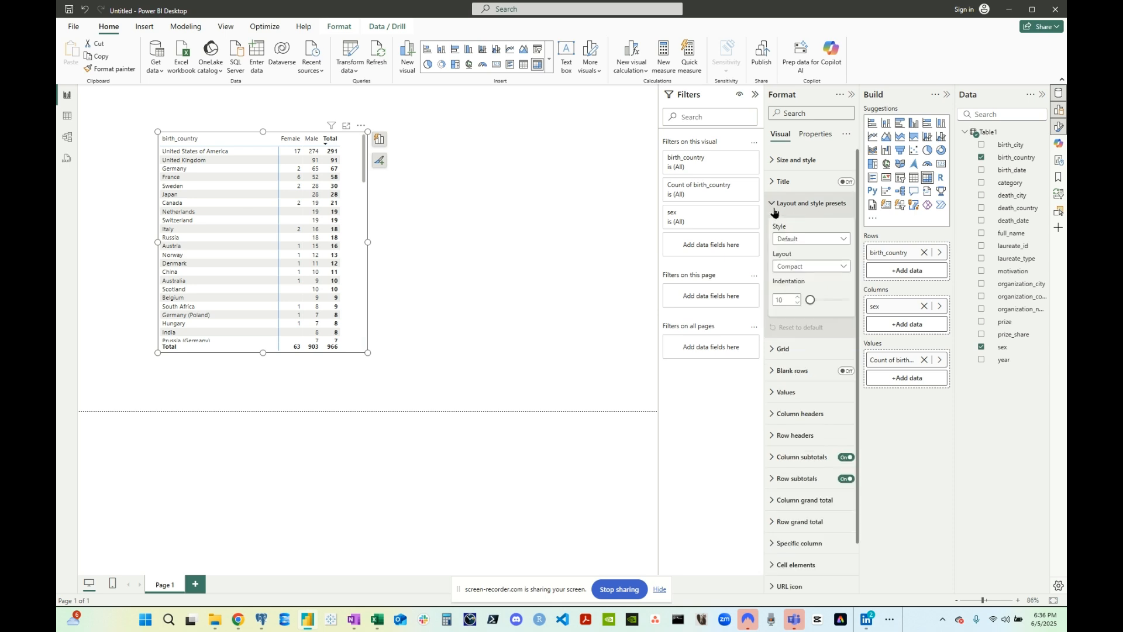
pyautogui.click(816, 266)
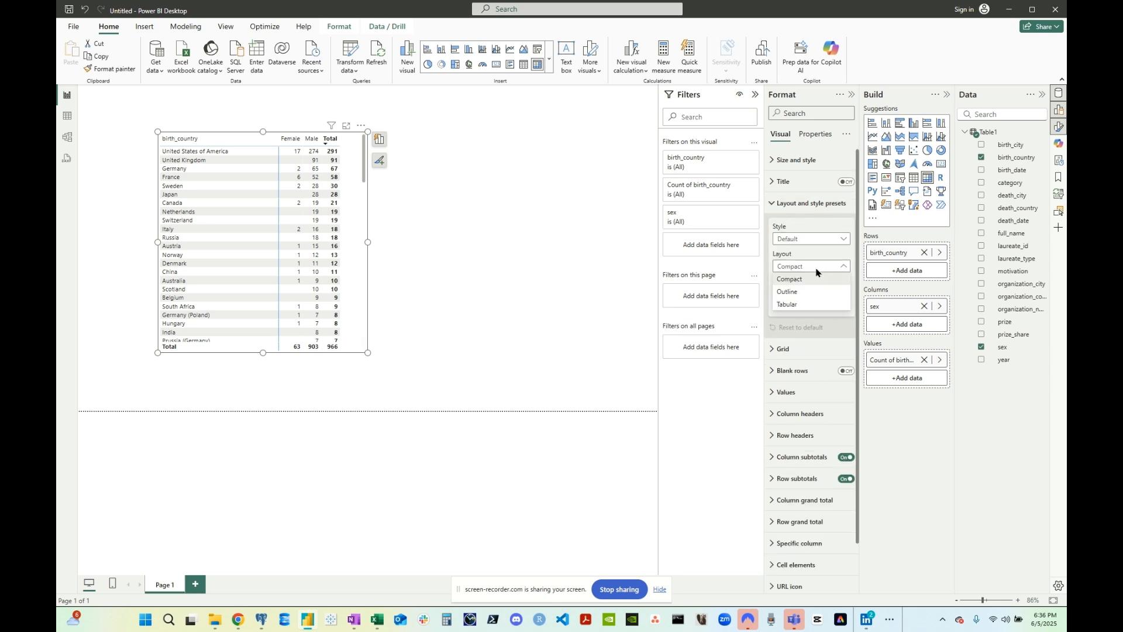
pyautogui.click(812, 305)
# Widen and heighten the matrix, and compare it with the birth_country PivotTable in Excel before returning to Power BI
pyautogui.moveTo(368, 242); pyautogui.dragTo(477, 243)
pyautogui.moveTo(318, 353); pyautogui.dragTo(311, 389)
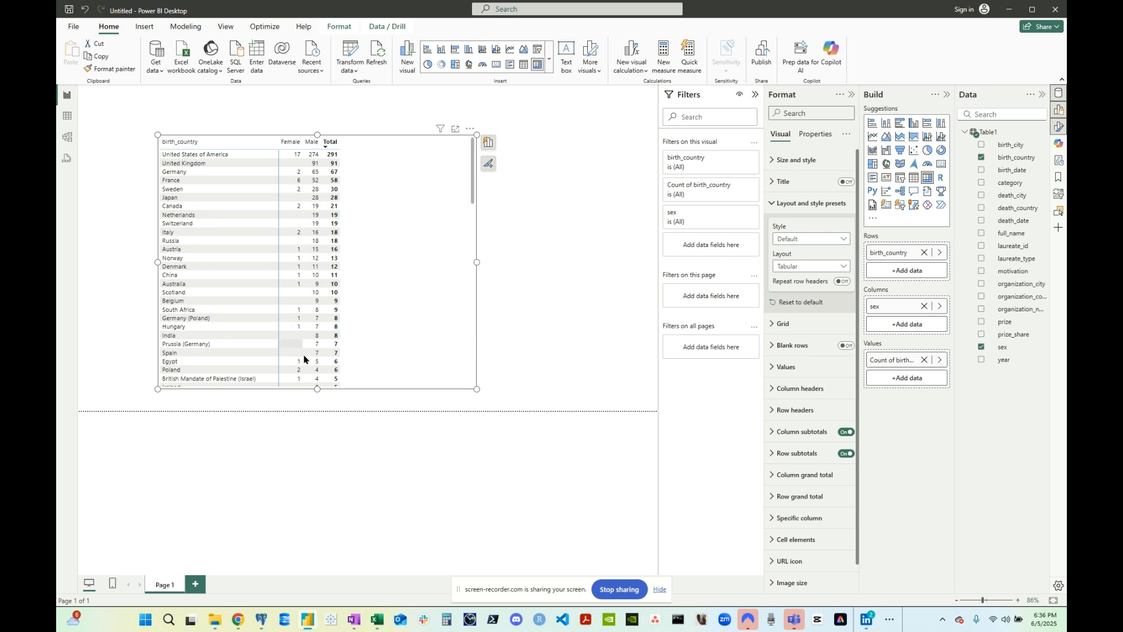
pyautogui.click(376, 618)
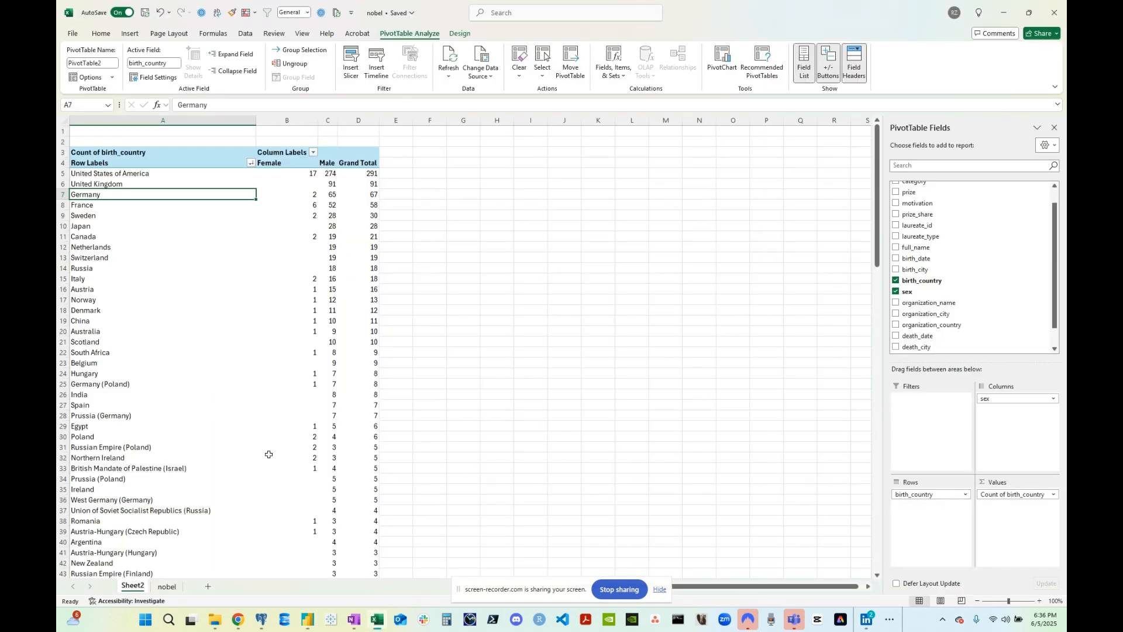
pyautogui.click(308, 619)
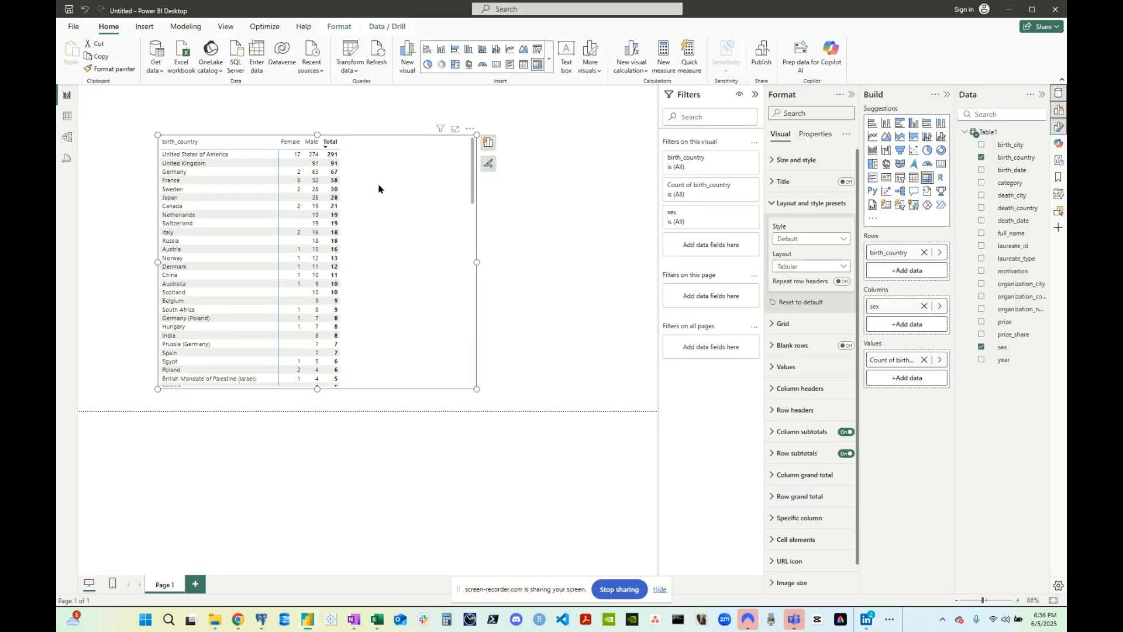